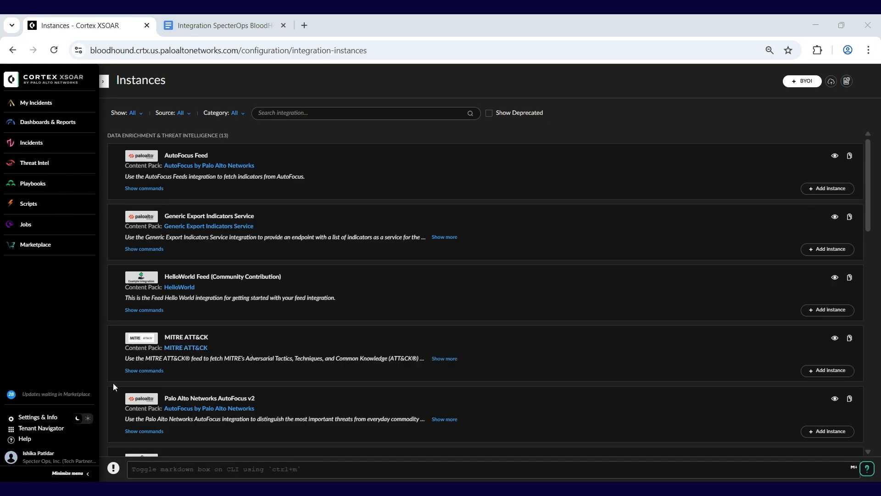
Open the integration instances settings, search for "specter" and start adding an instance of the SpecterOpsBHE integration.
{"action": "left_click", "coordinate": [43, 419]}
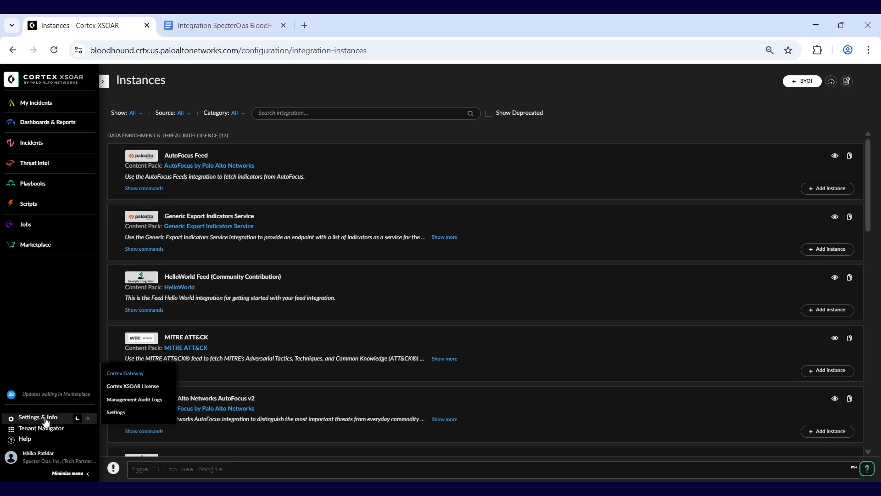
{"action": "left_click", "coordinate": [124, 414]}
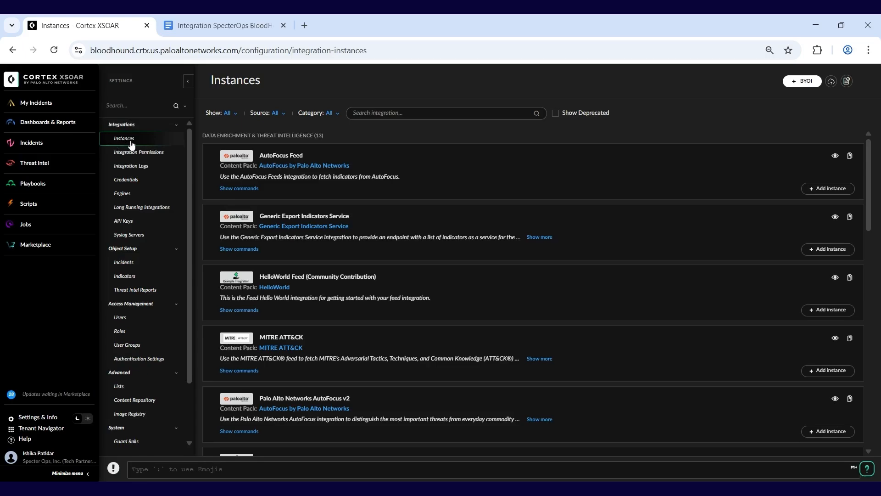
{"action": "left_click", "coordinate": [395, 115]}
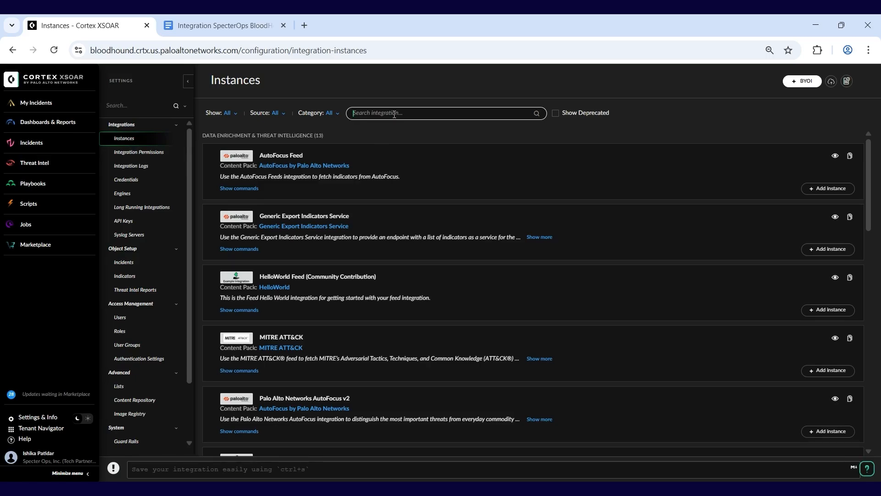
{"action": "type", "text": "specter"}
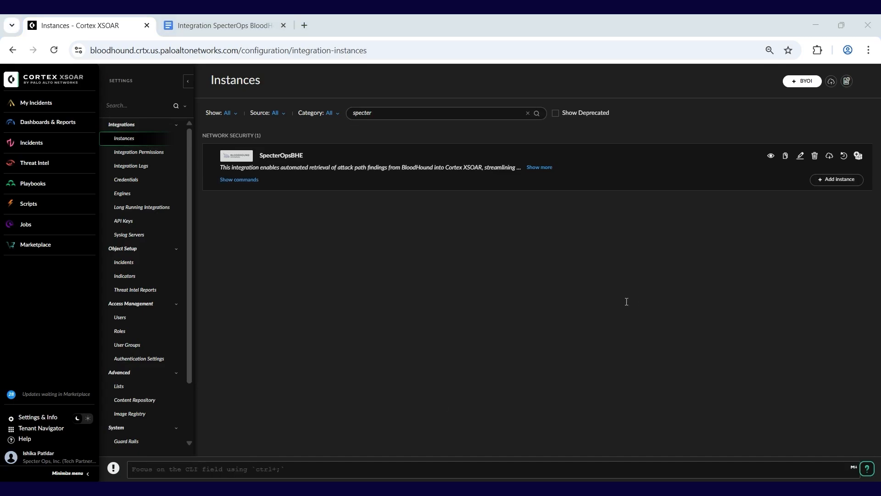
{"action": "left_click", "coordinate": [833, 181]}
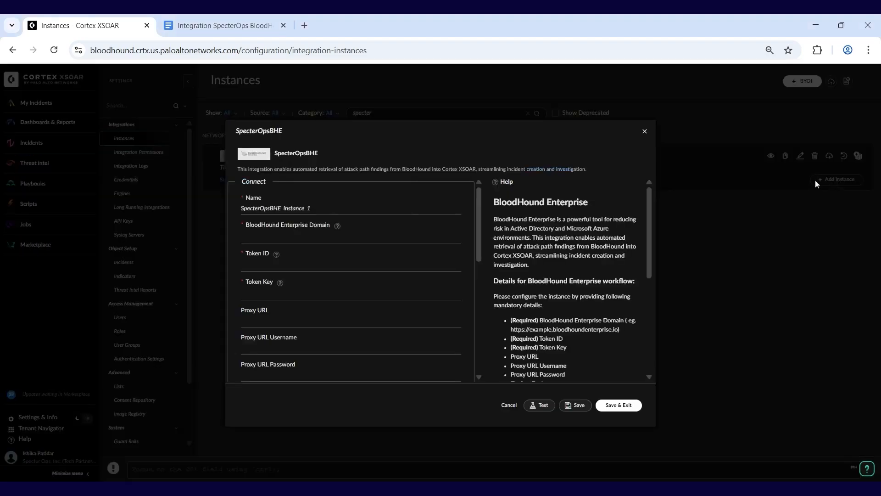
Name the new instance "Maple Instance" and fill in its BloodHound Enterprise domain, token ID and token key.
{"action": "left_click", "coordinate": [317, 207]}
{"action": "left_click_drag", "start_coordinate": [316, 207], "coordinate": [240, 210]}
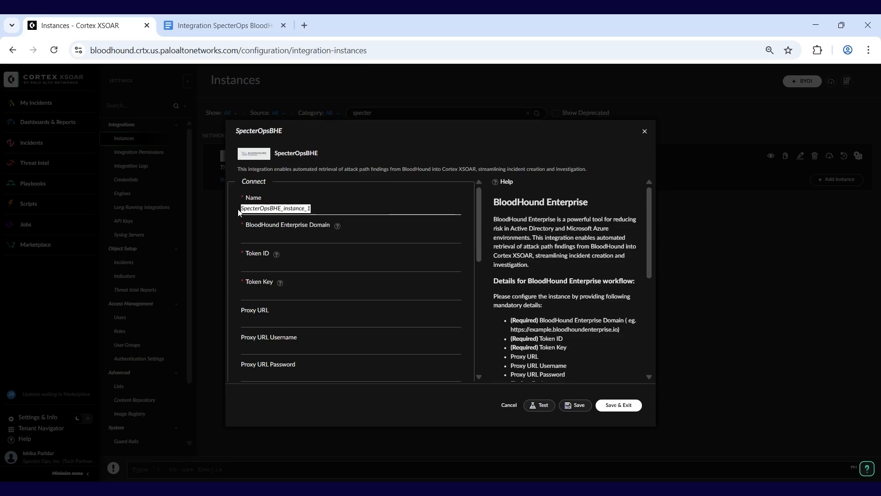
{"action": "type", "text": "Maple"}
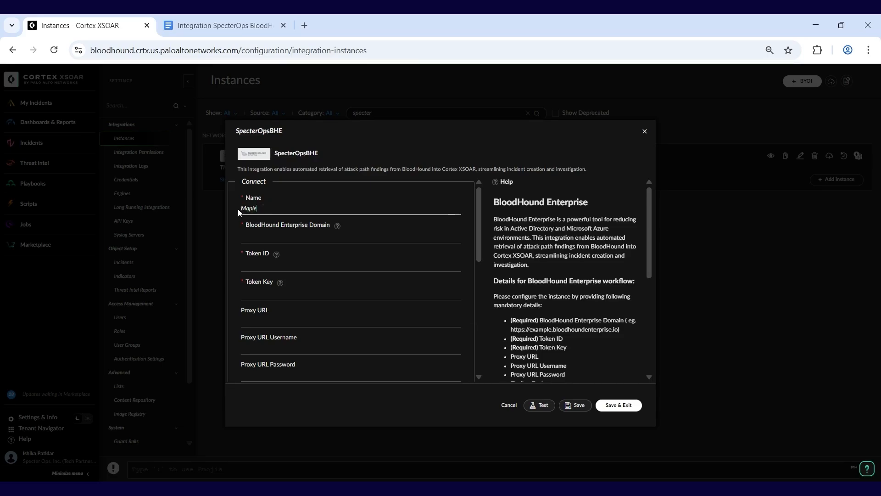
{"action": "type", "text": " Instance"}
{"action": "left_click", "coordinate": [262, 240]}
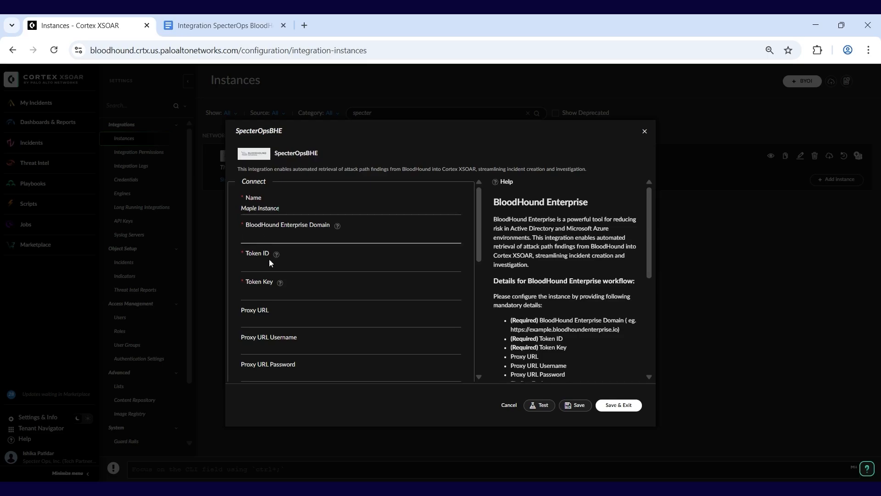
{"action": "key", "text": "ctrl+v"}
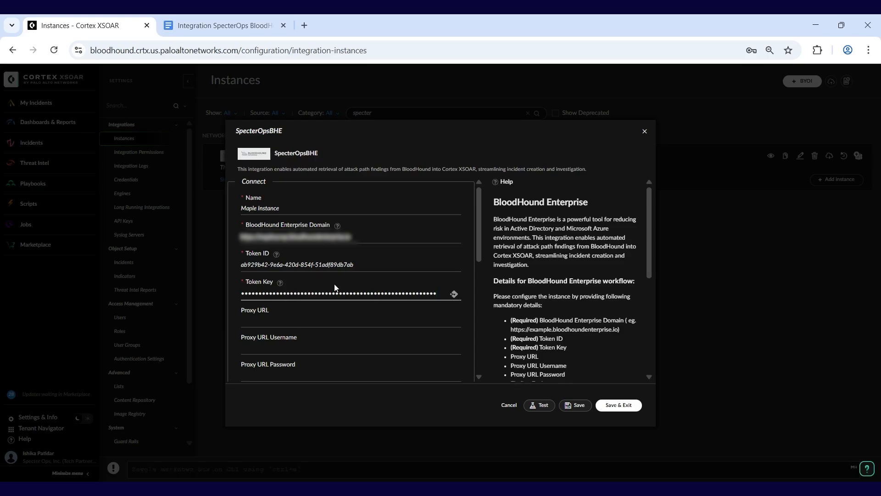
Set the instance's Finding Environment to PHANTOM.CORP, leaving the Finding Category at all.
{"action": "scroll", "coordinate": [333, 312], "scroll_direction": "down", "scroll_amount": 1}
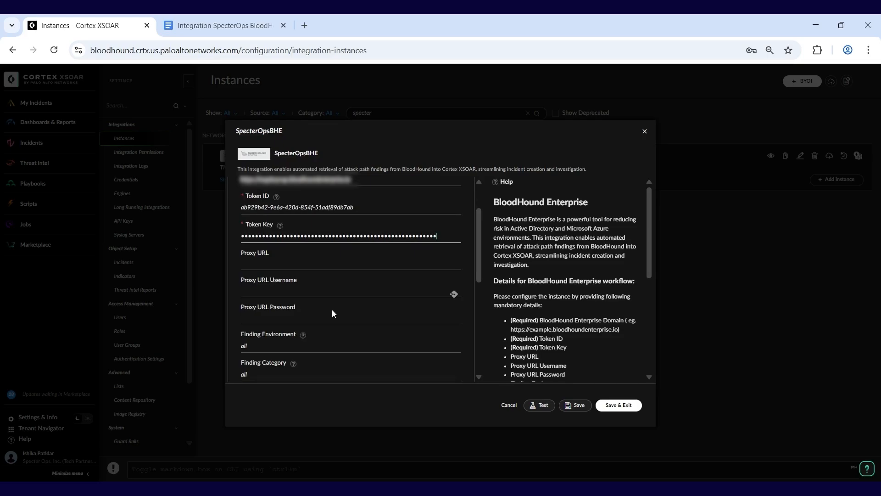
{"action": "scroll", "coordinate": [332, 311], "scroll_direction": "down", "scroll_amount": 2}
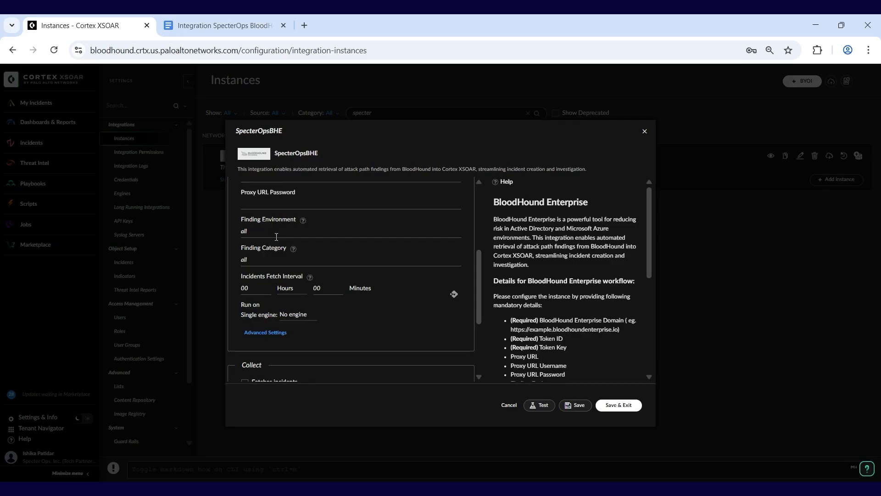
{"action": "left_click_drag", "start_coordinate": [276, 237], "coordinate": [209, 233]}
{"action": "type", "text": "PHANTOM.CORP"}
{"action": "left_click", "coordinate": [254, 261]}
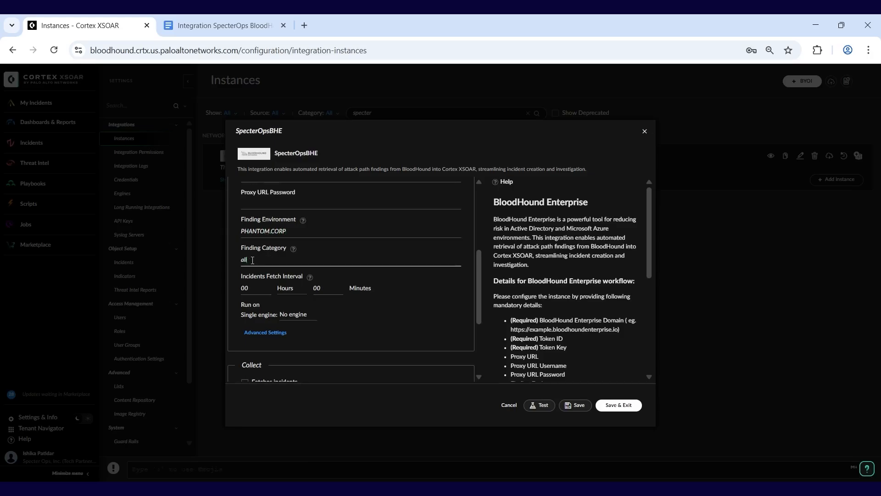
Enable fetching of incidents for the instance and set the incidents fetch interval to 5 hours.
{"action": "scroll", "coordinate": [261, 289], "scroll_direction": "down", "scroll_amount": 3}
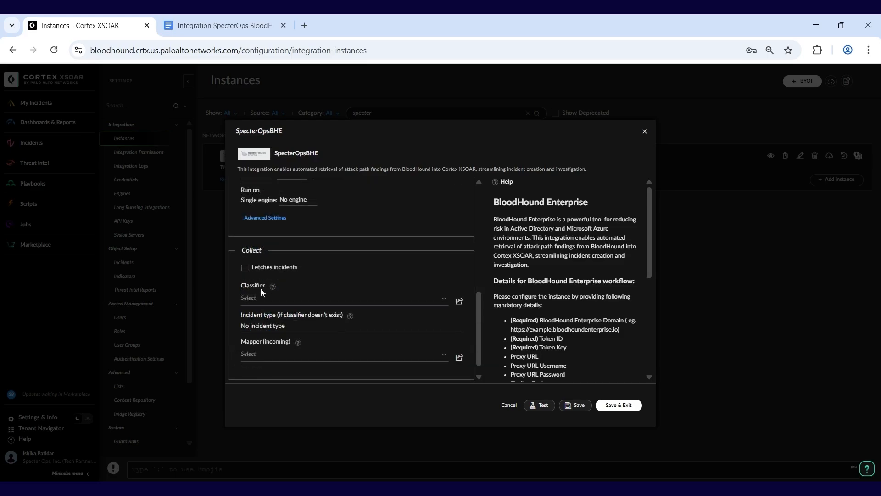
{"action": "scroll", "coordinate": [344, 340], "scroll_direction": "up", "scroll_amount": 1}
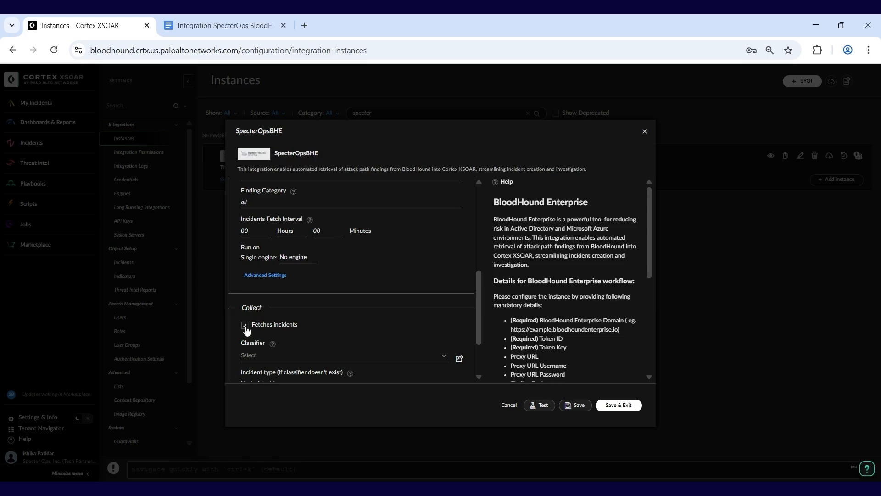
{"action": "scroll", "coordinate": [289, 319], "scroll_direction": "down", "scroll_amount": 2}
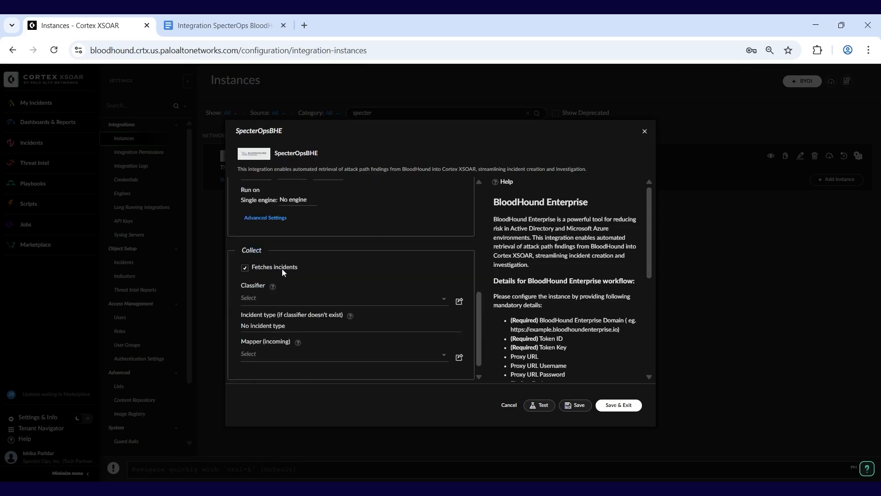
{"action": "scroll", "coordinate": [292, 314], "scroll_direction": "up", "scroll_amount": 2}
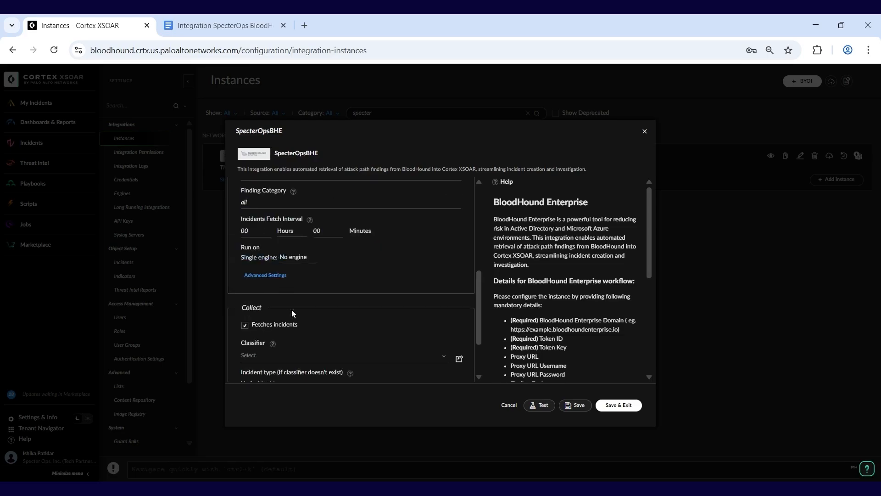
{"action": "left_click", "coordinate": [255, 230]}
{"action": "key", "text": "BackSpace"}
{"action": "type", "text": "5"}
Set the instance's incident type to SpecterOpsBHE Attack Path.
{"action": "scroll", "coordinate": [328, 286], "scroll_direction": "down", "scroll_amount": 1}
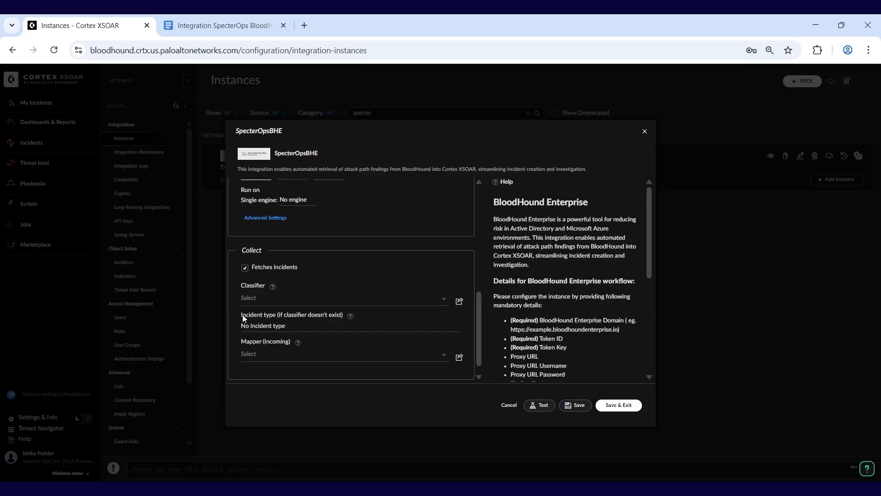
{"action": "left_click", "coordinate": [277, 326]}
{"action": "type", "text": "S"}
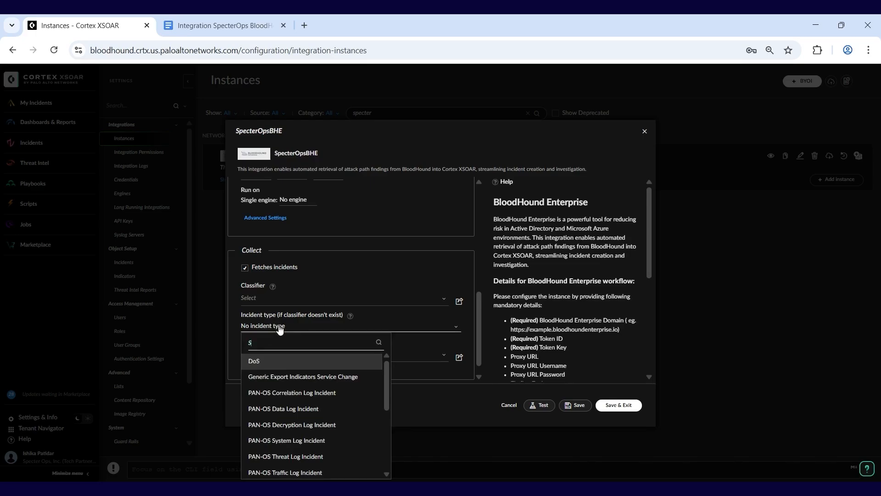
{"action": "type", "text": "PEC"}
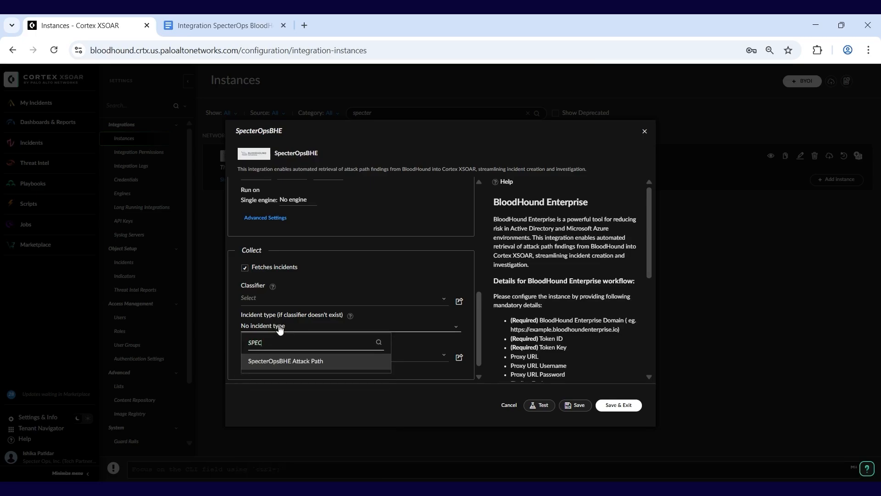
{"action": "left_click", "coordinate": [279, 366]}
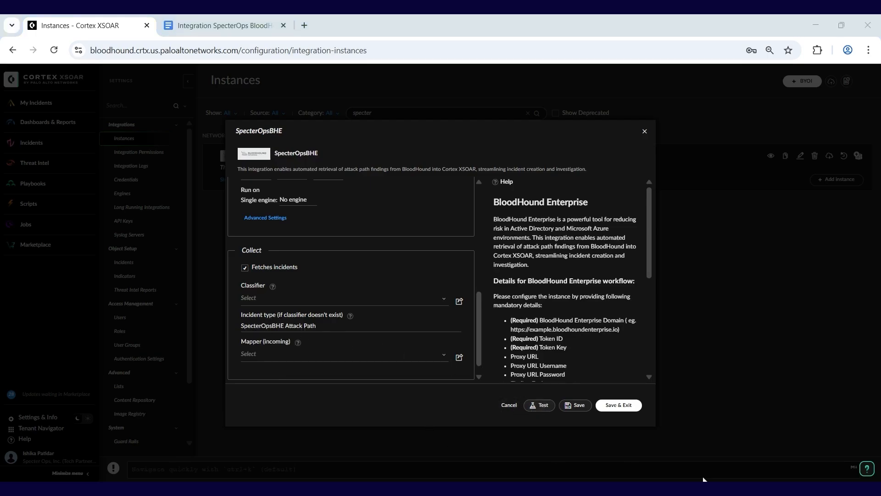
Test the Maple Instance configuration, then save the instance and exit its settings after reviewing the setup help.
{"action": "left_click", "coordinate": [535, 408]}
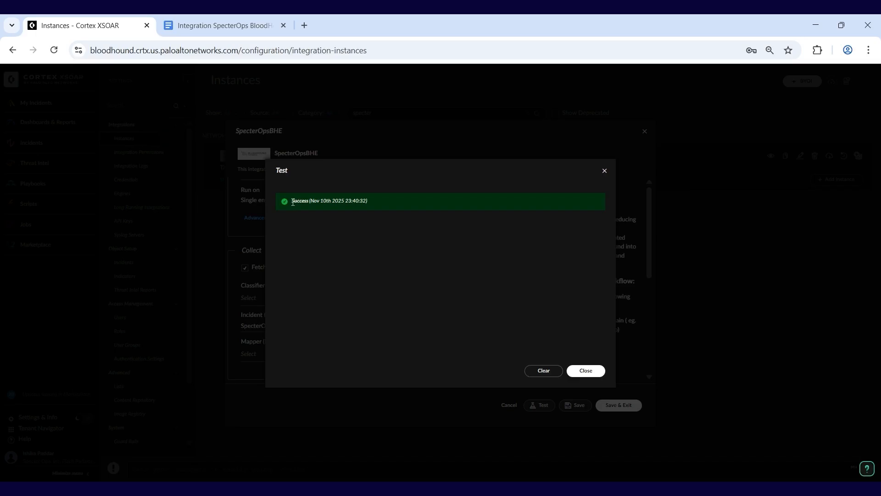
{"action": "left_click", "coordinate": [584, 372]}
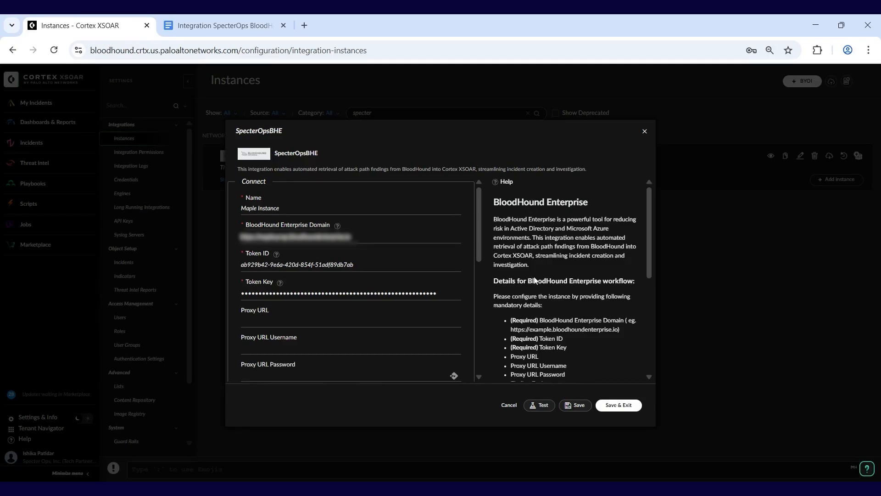
{"action": "scroll", "coordinate": [535, 279], "scroll_direction": "down", "scroll_amount": 1}
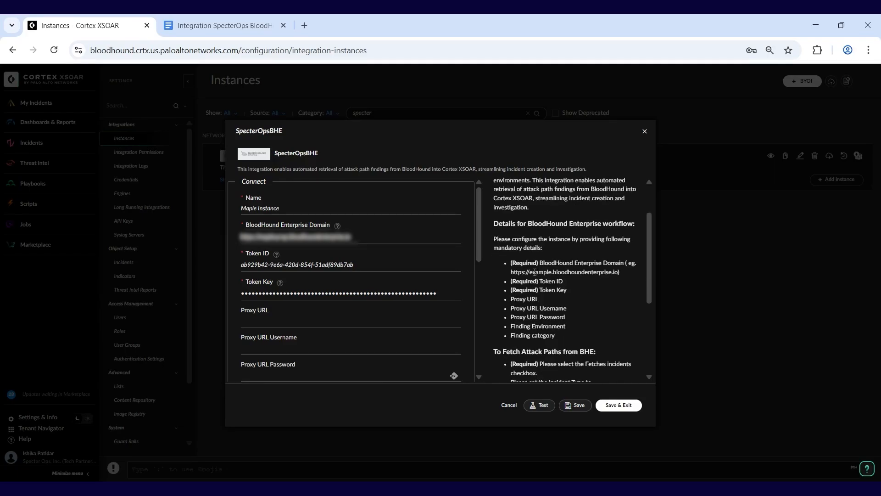
{"action": "scroll", "coordinate": [535, 279], "scroll_direction": "down", "scroll_amount": 1}
{"action": "scroll", "coordinate": [535, 265], "scroll_direction": "down", "scroll_amount": 1}
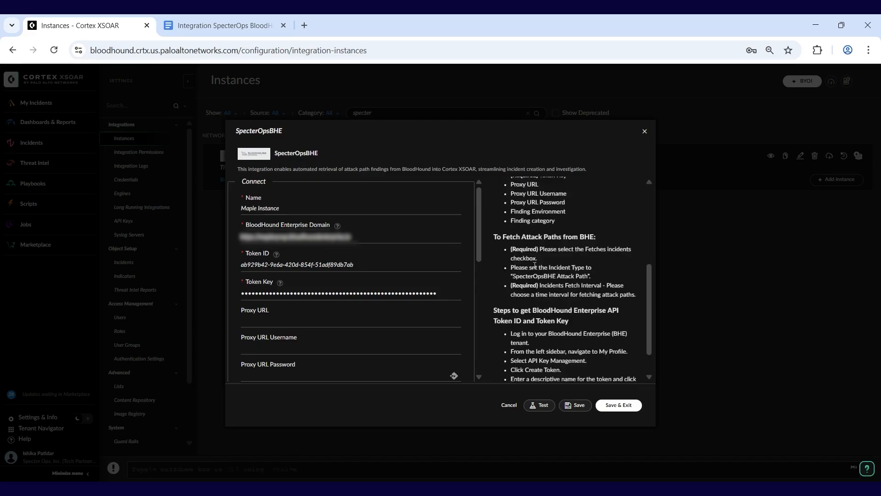
{"action": "scroll", "coordinate": [535, 265], "scroll_direction": "down", "scroll_amount": 1}
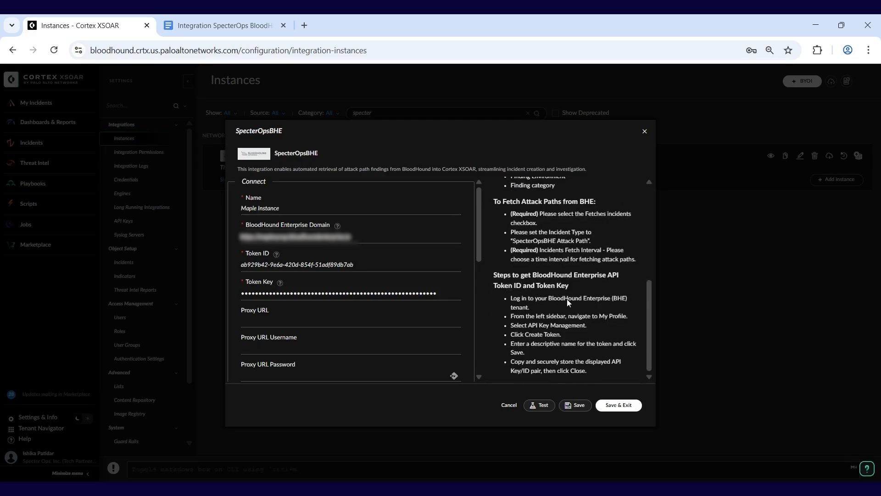
{"action": "scroll", "coordinate": [569, 330], "scroll_direction": "up", "scroll_amount": 1}
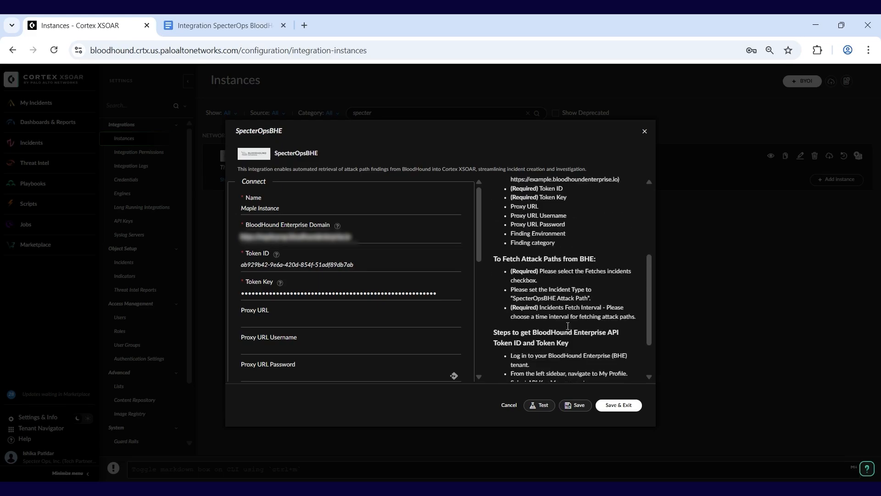
{"action": "scroll", "coordinate": [568, 329], "scroll_direction": "up", "scroll_amount": 3}
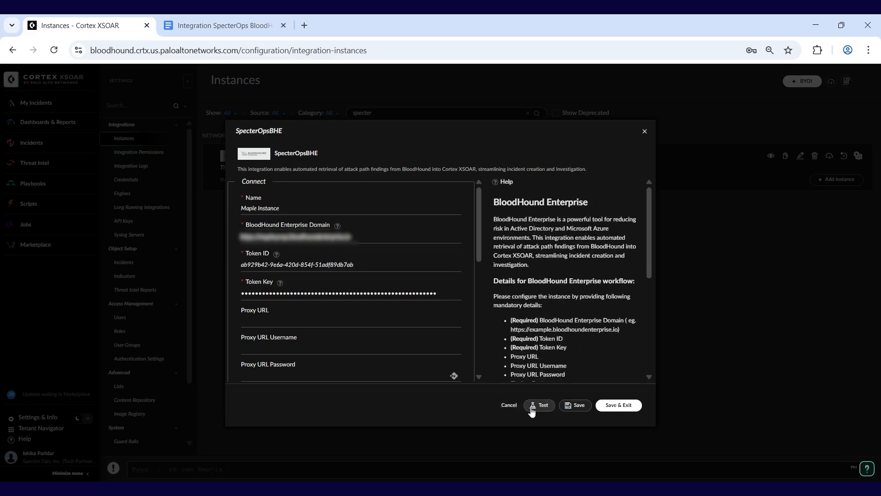
{"action": "left_click", "coordinate": [620, 404]}
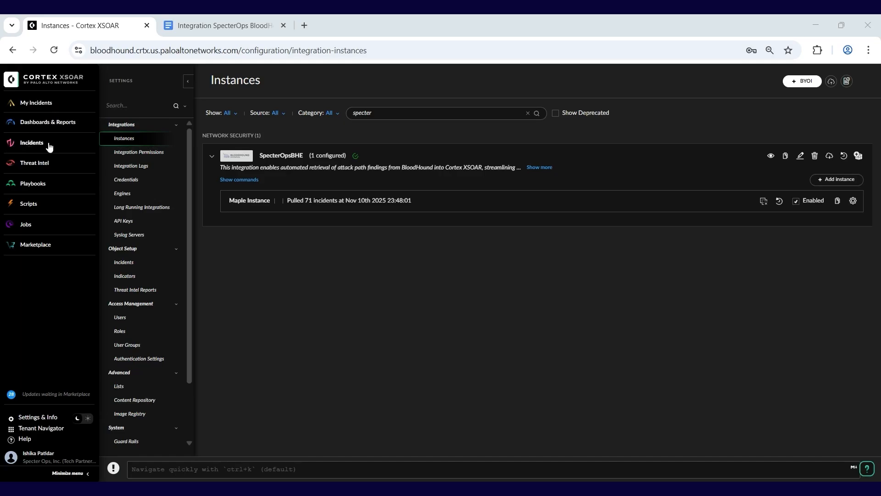
Go to the incidents list and open the PHANTOM.CORP "Constrained Delegation on Tier Zero Computers" incident for investigation.
{"action": "left_click", "coordinate": [14, 145]}
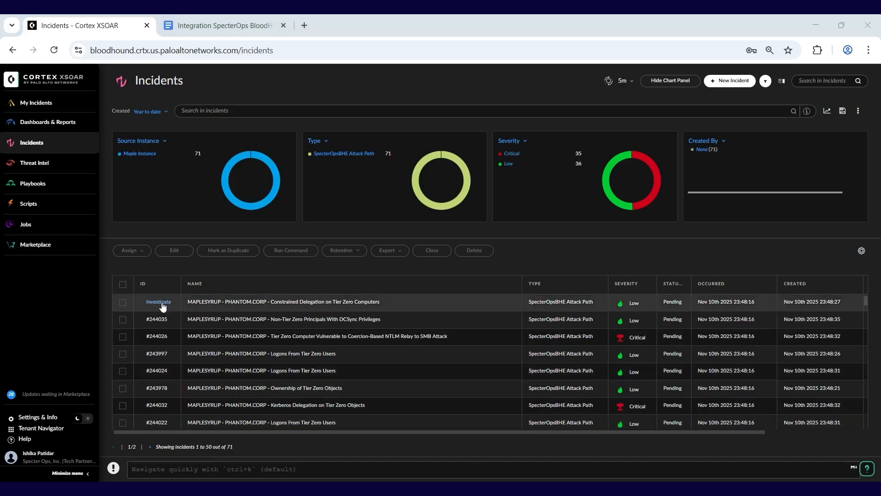
{"action": "mouse_move", "coordinate": [157, 307]}
{"action": "left_click", "coordinate": [157, 303]}
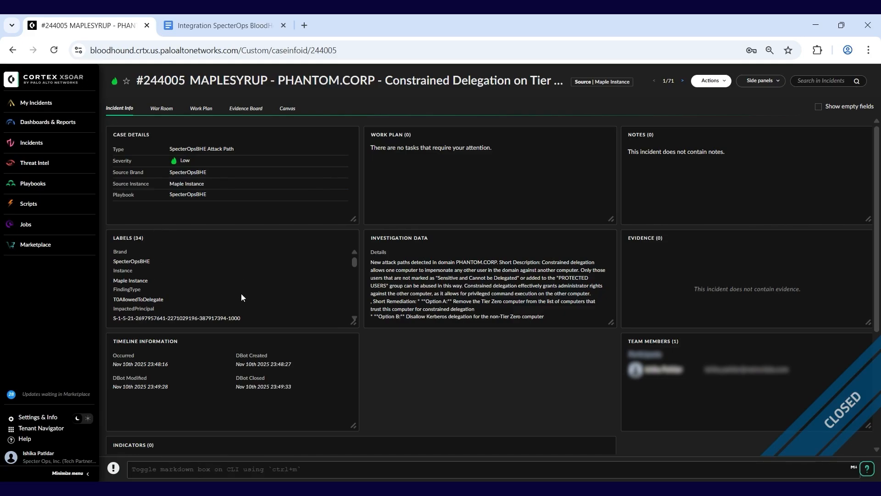
{"action": "scroll", "coordinate": [272, 280], "scroll_direction": "down", "scroll_amount": 1}
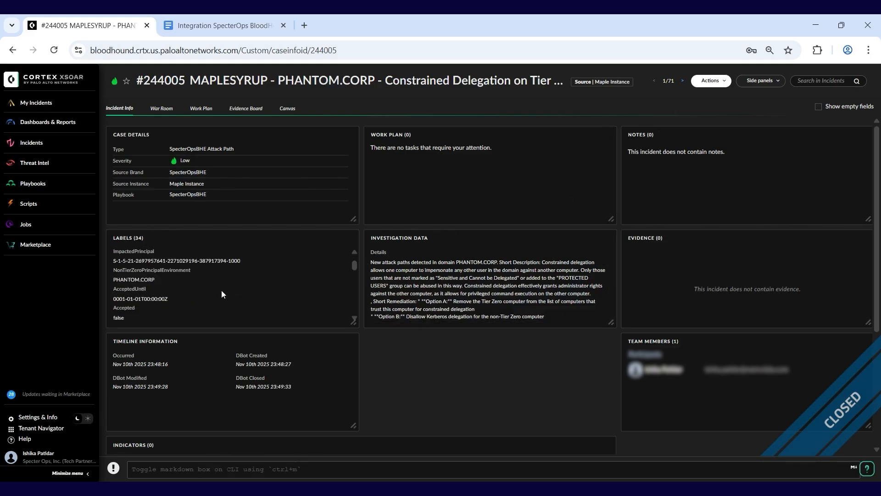
Show the incident's summary details alongside the case and examine its labels, including the finding type, exposure, impact and remediation entries.
{"action": "left_click", "coordinate": [754, 81]}
{"action": "left_click", "coordinate": [756, 96]}
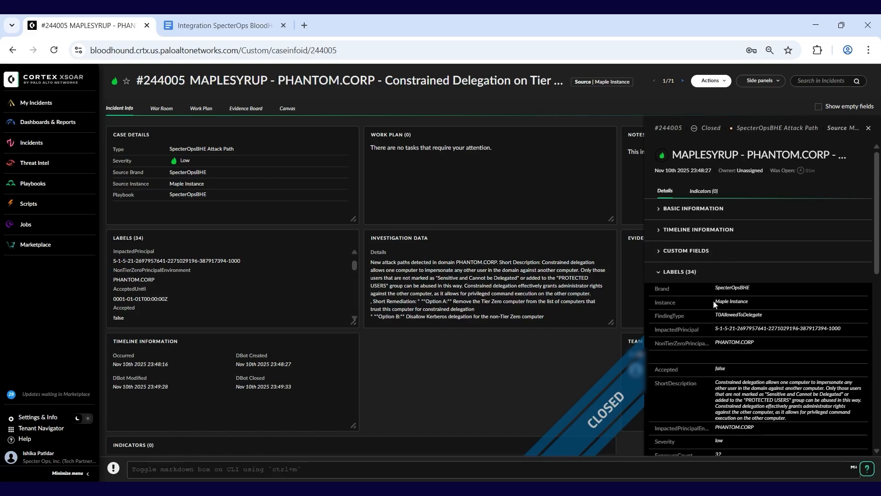
{"action": "scroll", "coordinate": [706, 354], "scroll_direction": "down", "scroll_amount": 3}
{"action": "scroll", "coordinate": [706, 353], "scroll_direction": "down", "scroll_amount": 5}
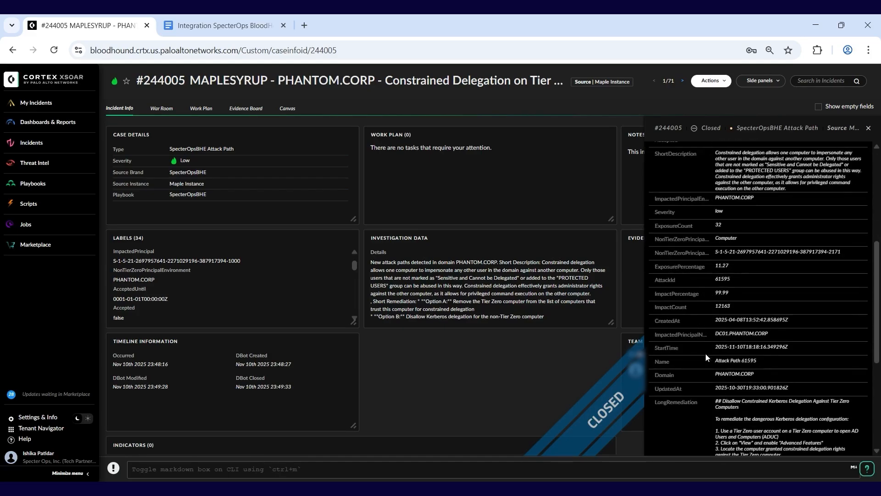
{"action": "scroll", "coordinate": [706, 353], "scroll_direction": "down", "scroll_amount": 2}
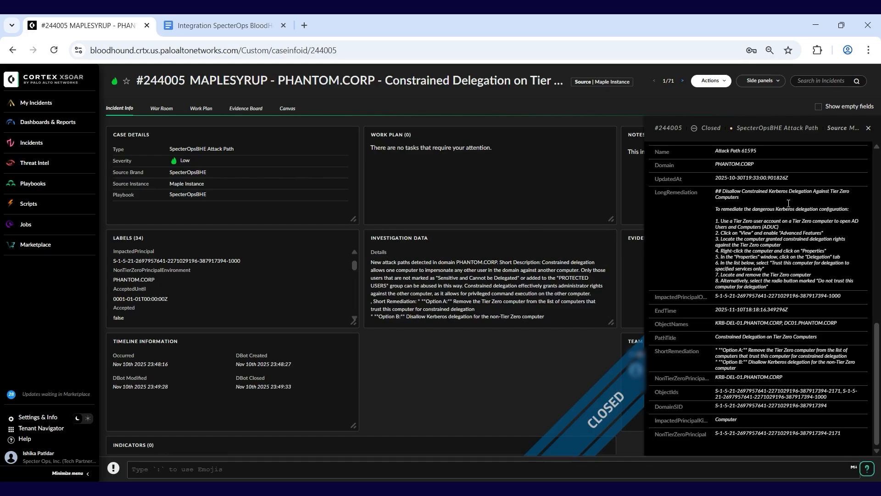
{"action": "scroll", "coordinate": [788, 203], "scroll_direction": "up", "scroll_amount": 10}
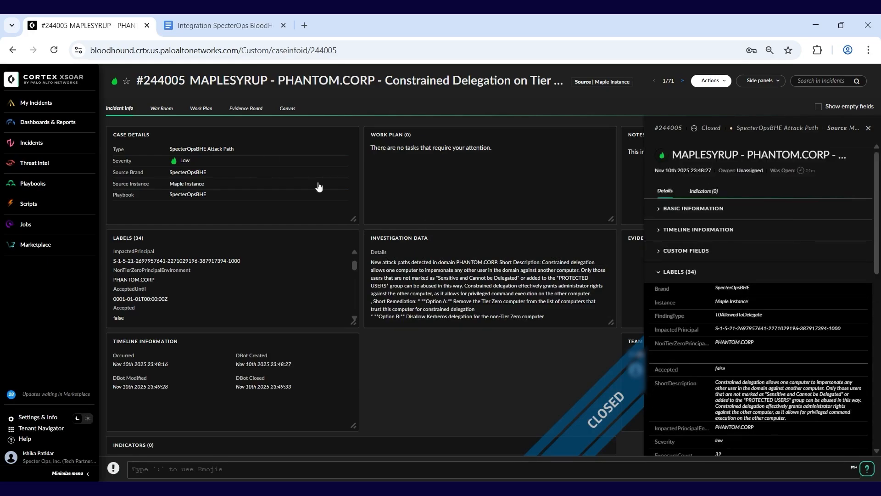
Open the incident's work plan and expand the results of the bhe-get-object-id task.
{"action": "left_click", "coordinate": [202, 110]}
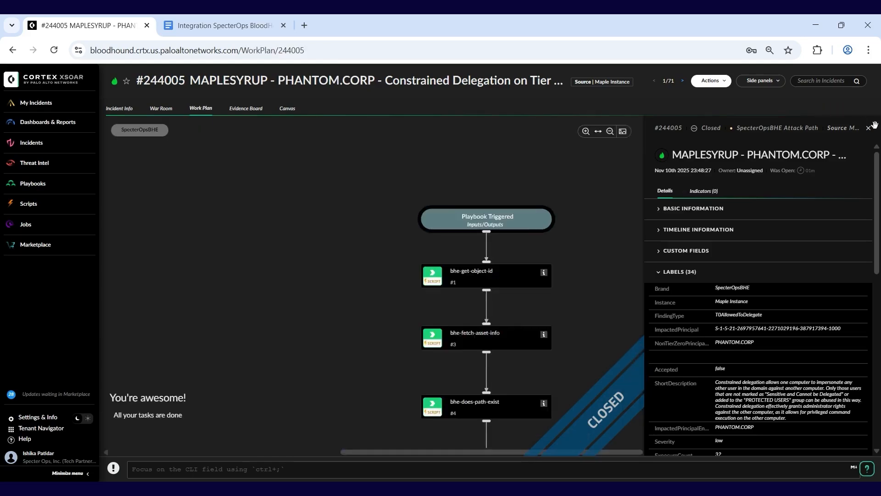
{"action": "left_click_drag", "start_coordinate": [589, 247], "coordinate": [592, 208]}
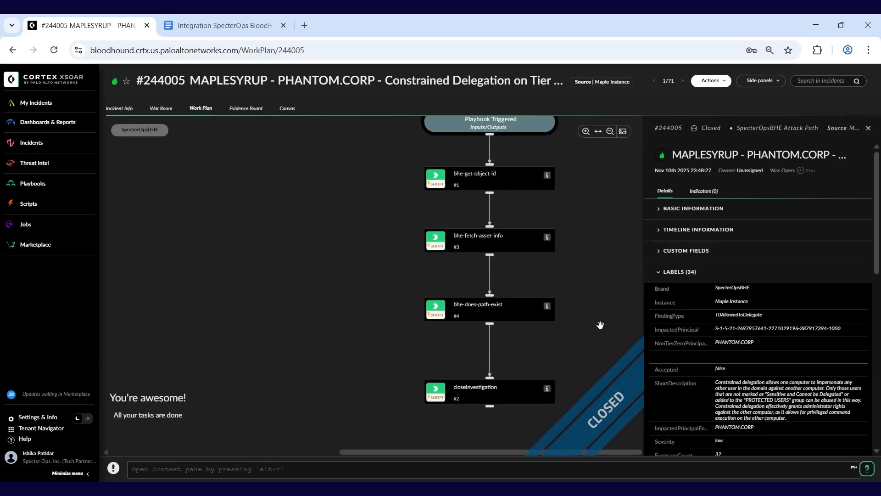
{"action": "left_click", "coordinate": [493, 186]}
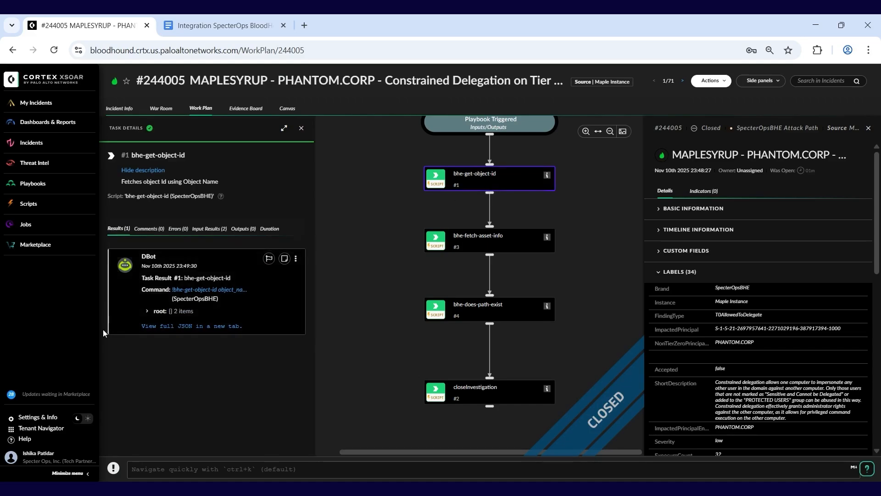
{"action": "left_click", "coordinate": [159, 313]}
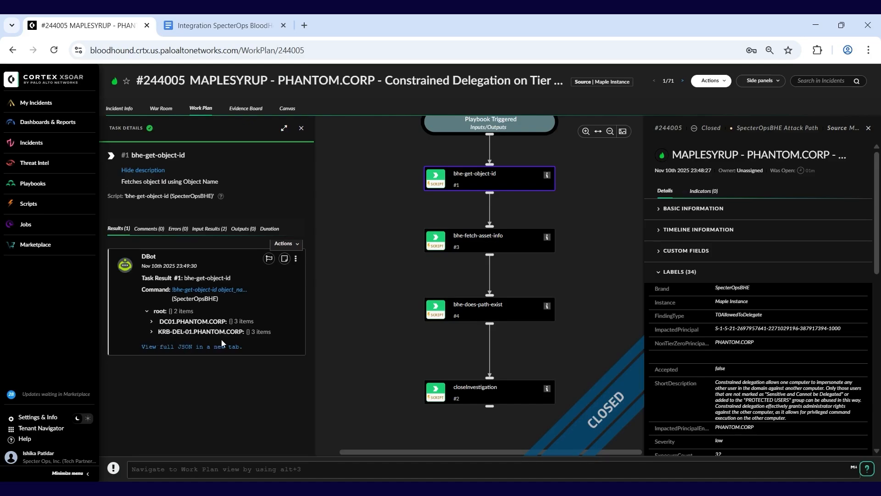
Examine both data entries under DC01.PHANTOM.CORP in the task result, including their names and object IDs.
{"action": "left_click", "coordinate": [152, 322]}
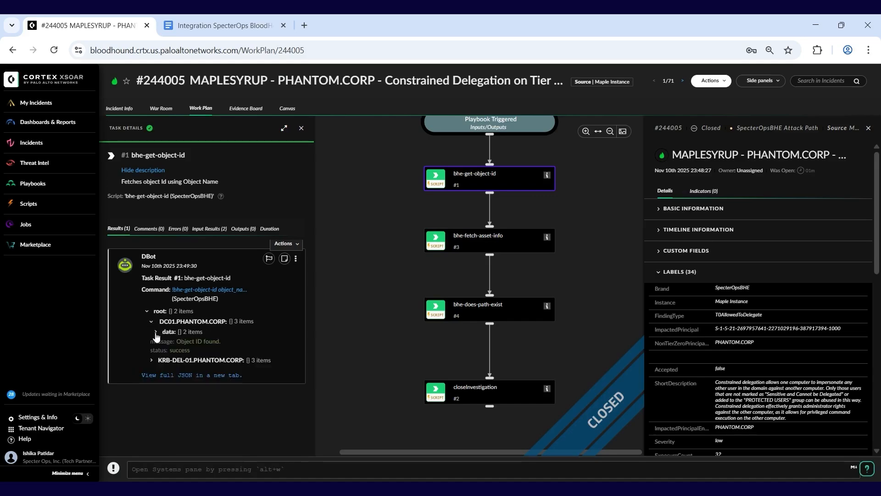
{"action": "left_click", "coordinate": [157, 332]}
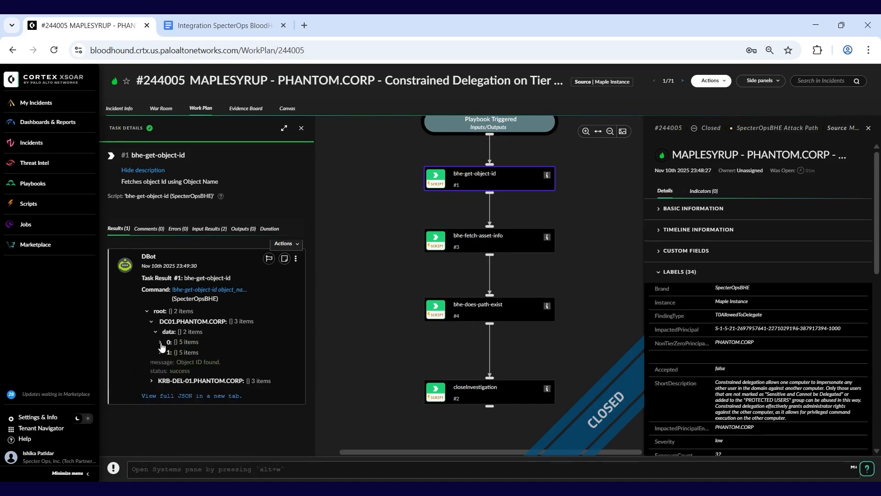
{"action": "left_click", "coordinate": [160, 343]}
{"action": "scroll", "coordinate": [177, 351], "scroll_direction": "down", "scroll_amount": 1}
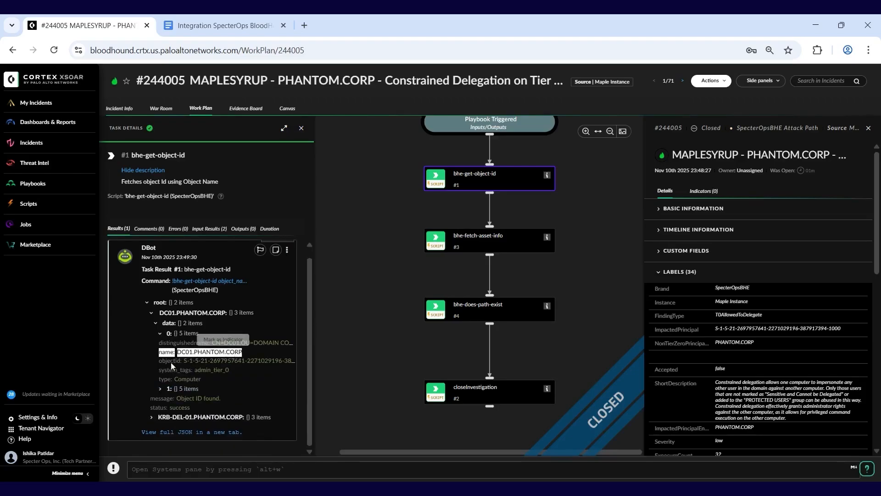
{"action": "left_click_drag", "start_coordinate": [160, 360], "coordinate": [208, 379]}
{"action": "left_click", "coordinate": [165, 388]}
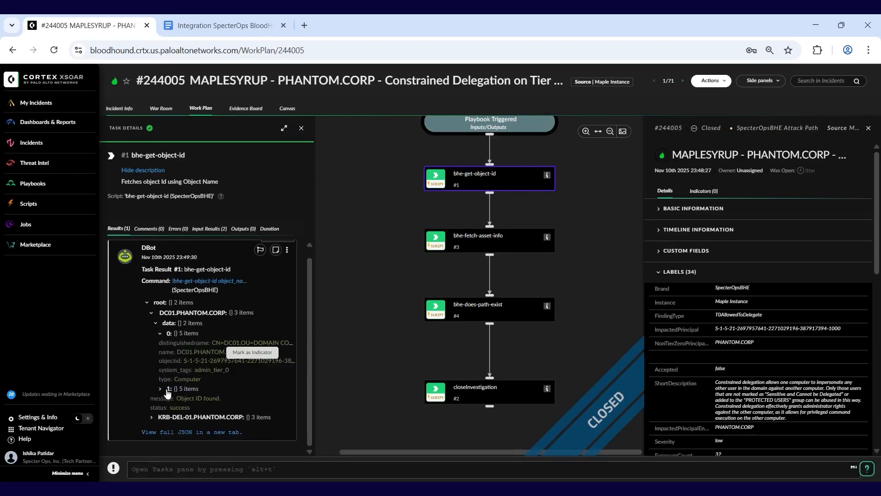
{"action": "scroll", "coordinate": [167, 388], "scroll_direction": "down", "scroll_amount": 1}
{"action": "left_click_drag", "start_coordinate": [160, 364], "coordinate": [244, 366]}
{"action": "left_click_drag", "start_coordinate": [162, 372], "coordinate": [184, 378]}
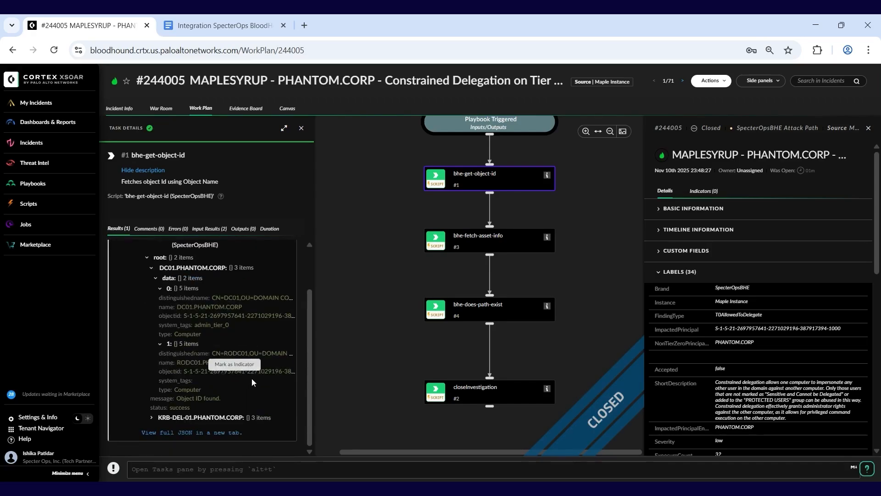
Expand the KRB-DEL-01.PHANTOM.CORP result and examine its data entry's name, object ID and type.
{"action": "left_click", "coordinate": [151, 418]}
{"action": "scroll", "coordinate": [178, 402], "scroll_direction": "down", "scroll_amount": 1}
{"action": "left_click", "coordinate": [178, 400]}
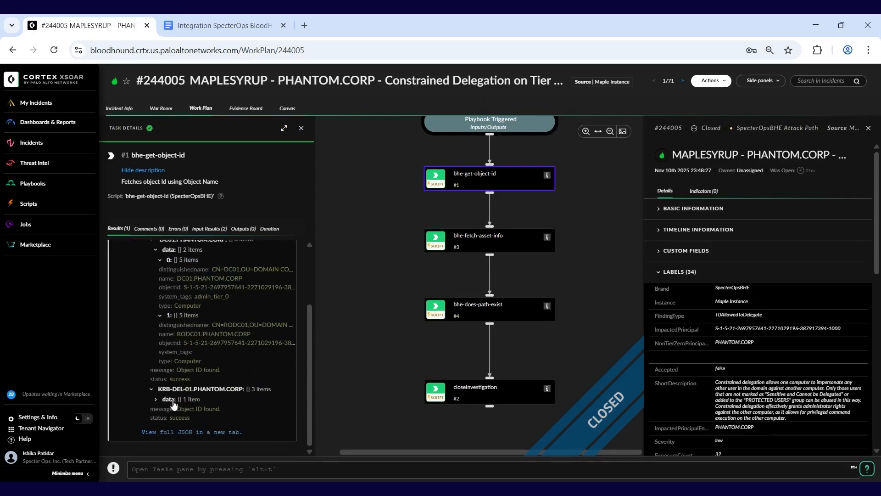
{"action": "scroll", "coordinate": [177, 406], "scroll_direction": "down", "scroll_amount": 1}
{"action": "left_click", "coordinate": [177, 401]}
{"action": "scroll", "coordinate": [188, 409], "scroll_direction": "down", "scroll_amount": 2}
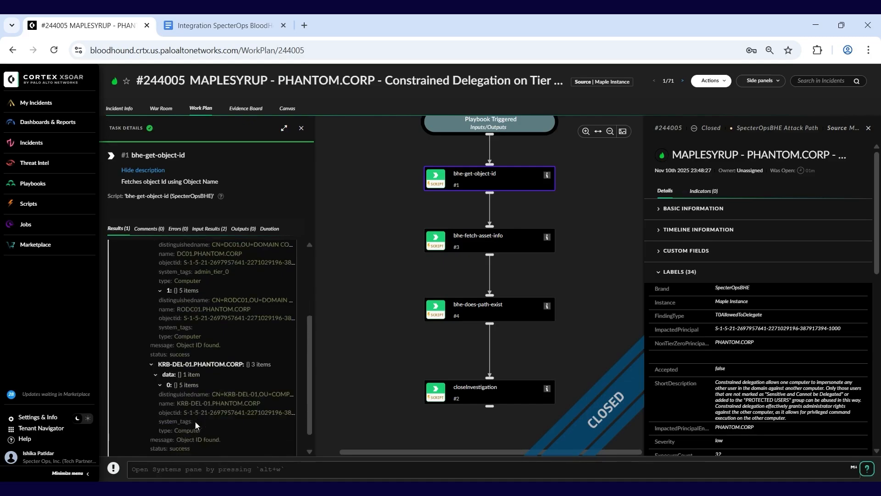
{"action": "scroll", "coordinate": [277, 299], "scroll_direction": "up", "scroll_amount": 3}
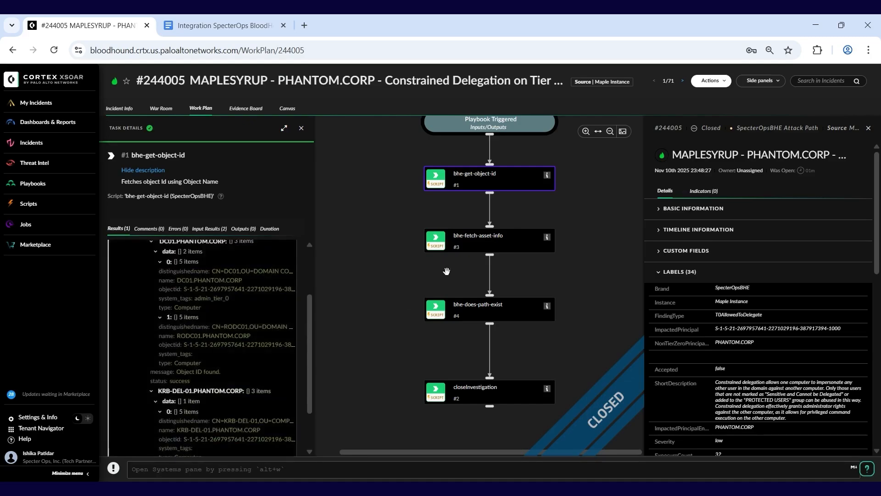
Open the bhe-fetch-asset-info task's results and examine the first asset's data, including admin users, controllables and controllers.
{"action": "left_click", "coordinate": [499, 249]}
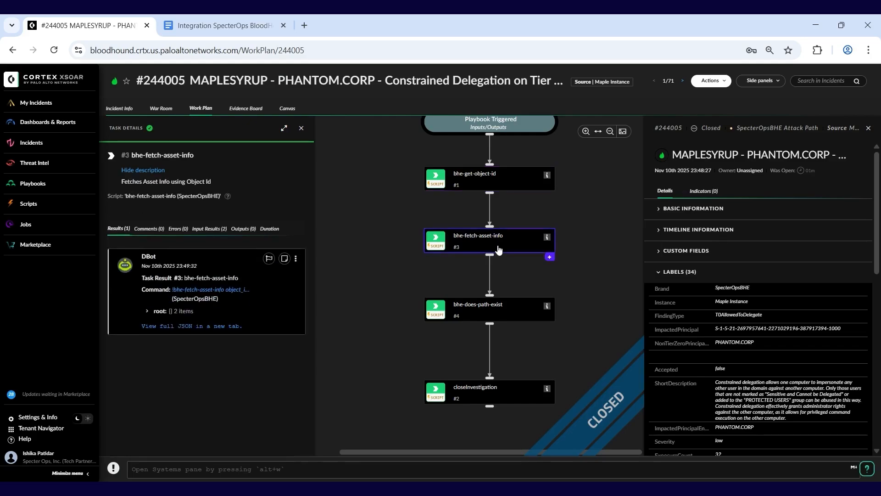
{"action": "left_click", "coordinate": [189, 312]}
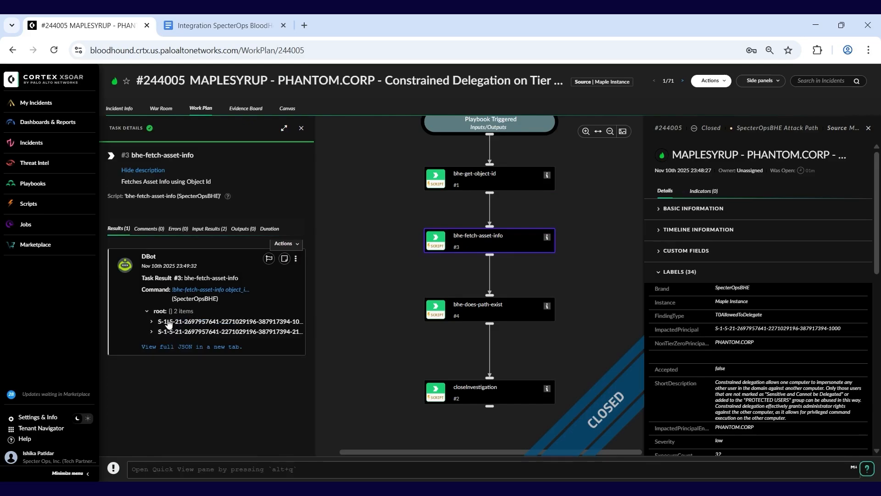
{"action": "left_click", "coordinate": [168, 324]}
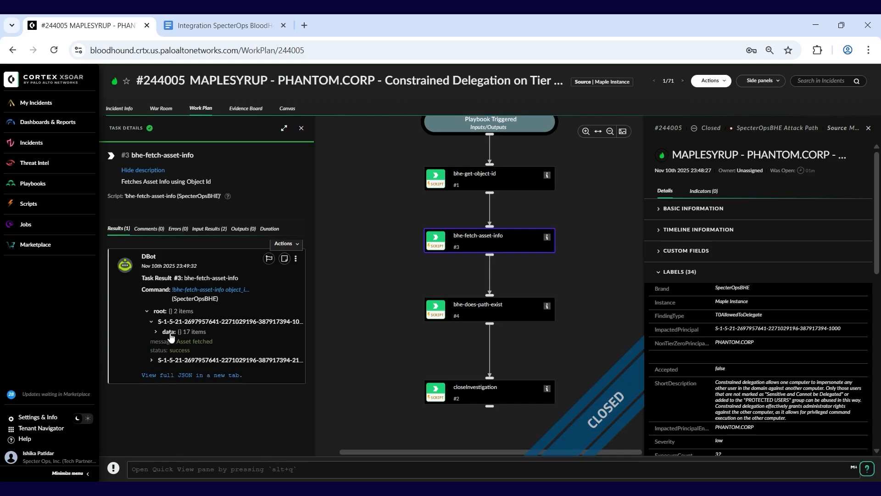
{"action": "left_click", "coordinate": [169, 332]}
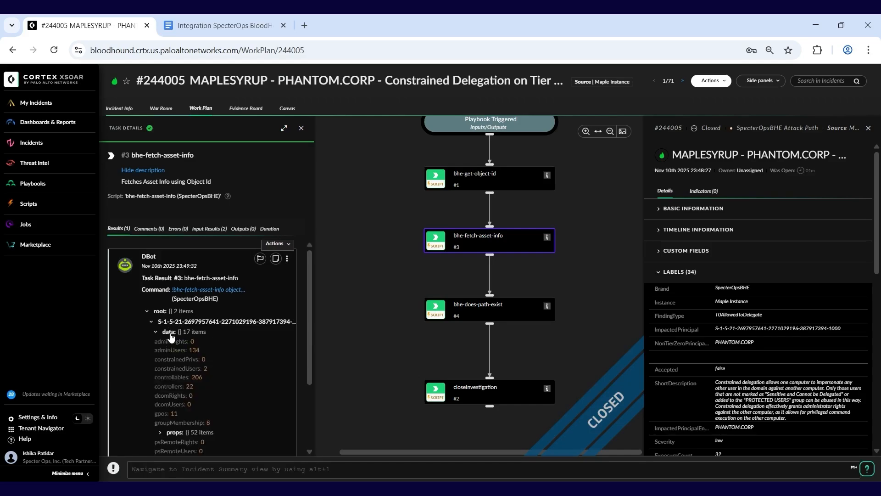
{"action": "scroll", "coordinate": [227, 365], "scroll_direction": "down", "scroll_amount": 2}
{"action": "scroll", "coordinate": [183, 326], "scroll_direction": "down", "scroll_amount": 1}
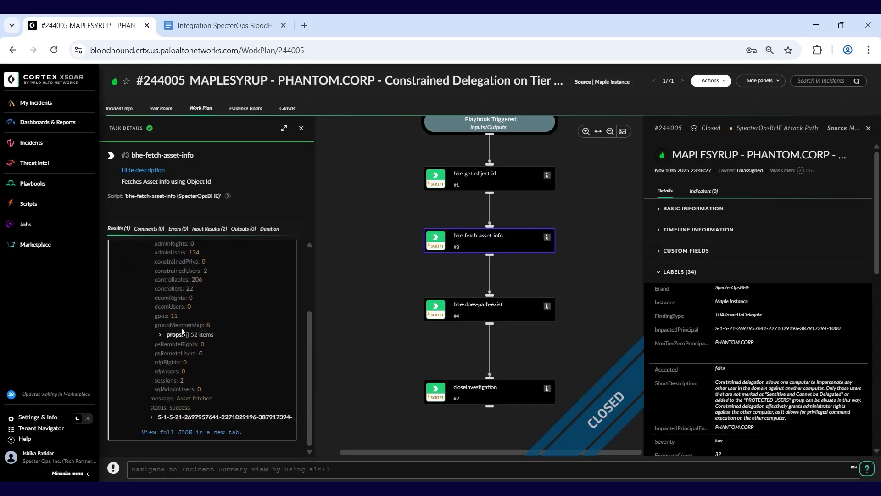
Expand the first asset's props and certificate mapping methods, and read through all its property values.
{"action": "left_click", "coordinate": [176, 336]}
{"action": "scroll", "coordinate": [211, 312], "scroll_direction": "down", "scroll_amount": 2}
{"action": "left_click", "coordinate": [202, 288]}
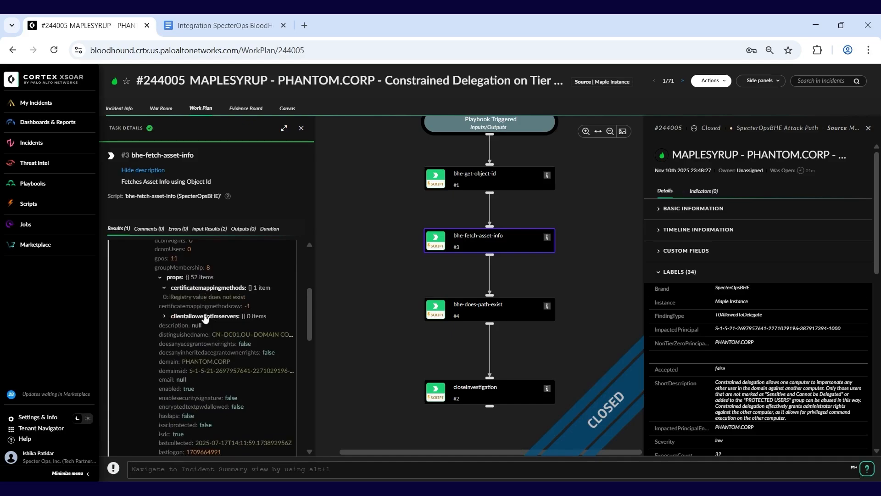
{"action": "left_click", "coordinate": [205, 316]}
{"action": "scroll", "coordinate": [209, 327], "scroll_direction": "down", "scroll_amount": 2}
{"action": "scroll", "coordinate": [208, 325], "scroll_direction": "down", "scroll_amount": 10}
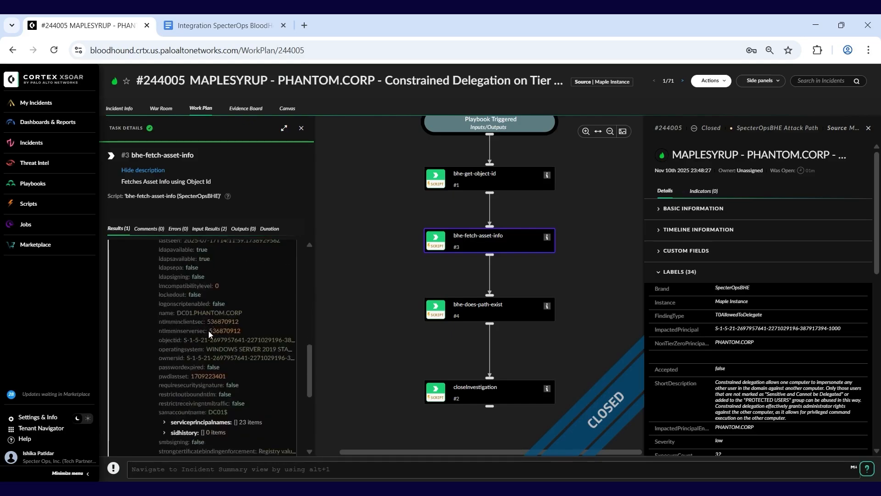
{"action": "scroll", "coordinate": [192, 325], "scroll_direction": "down", "scroll_amount": 10}
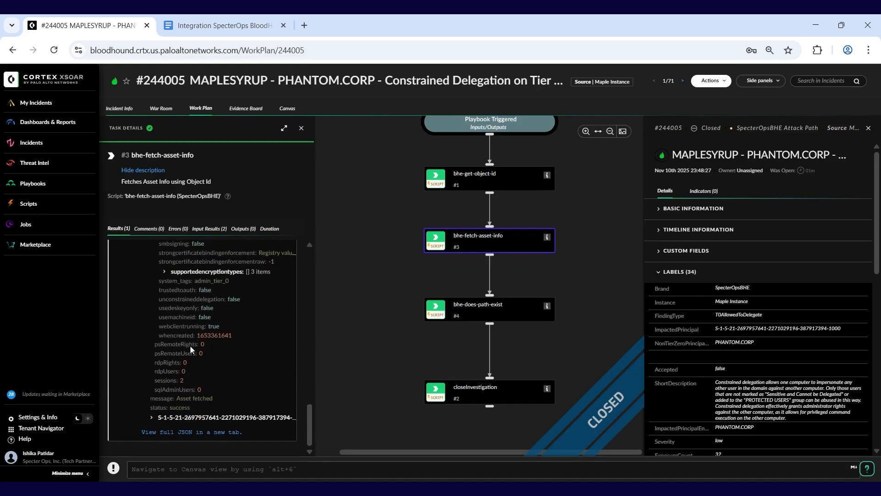
Expand the second asset's data and props in the bhe-fetch-asset-info result and review them.
{"action": "left_click", "coordinate": [177, 418]}
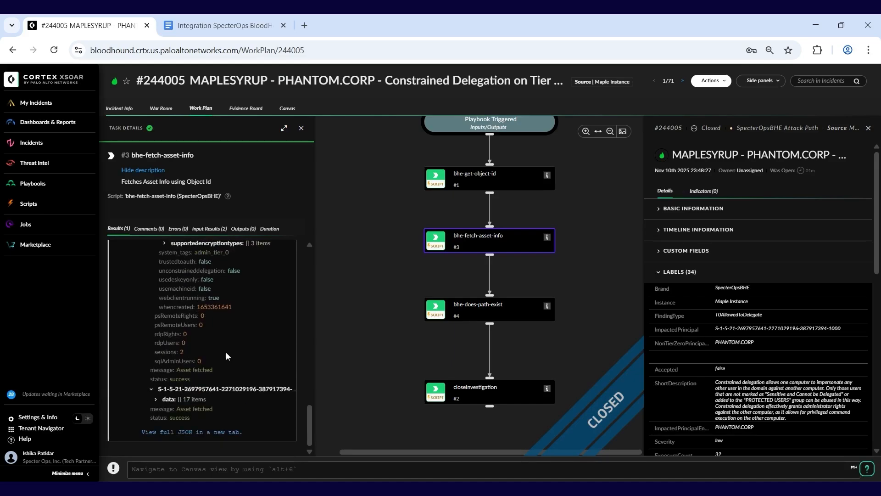
{"action": "left_click", "coordinate": [188, 397]}
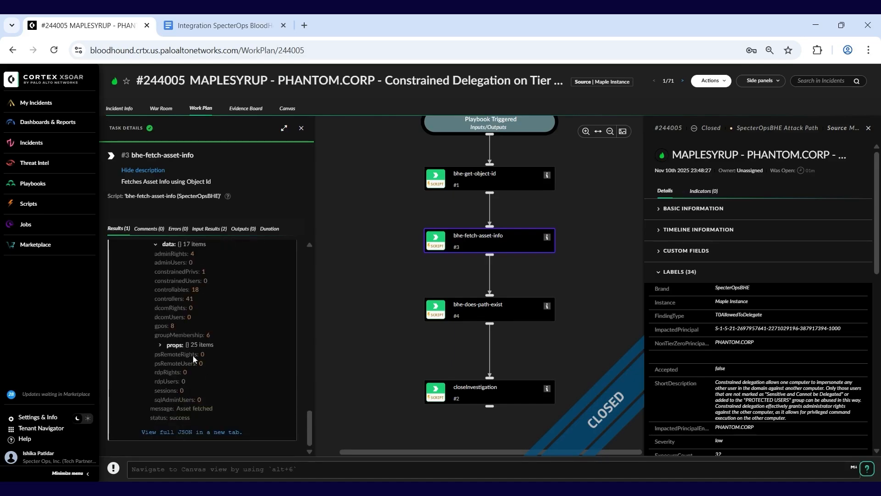
{"action": "left_click", "coordinate": [197, 345]}
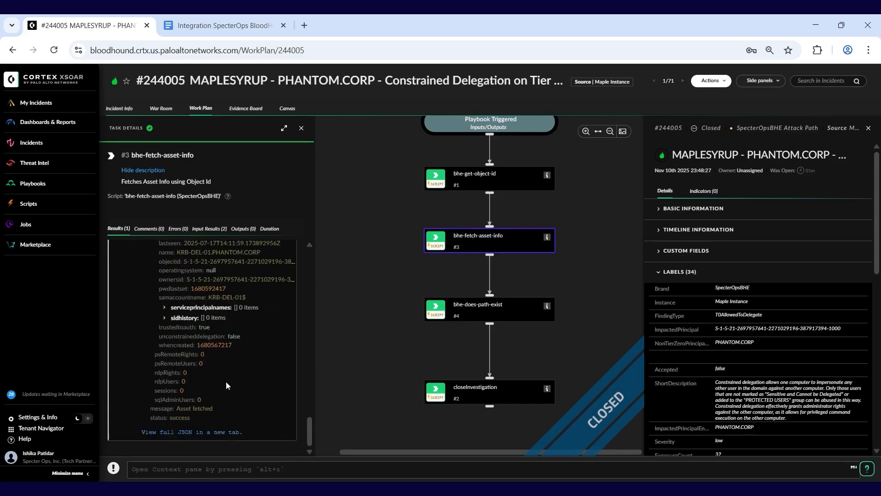
Open the bhe-does-path-exist task, check its result message, and review the FromPrincipal and ToPrincipal values in its input results.
{"action": "left_click", "coordinate": [501, 307]}
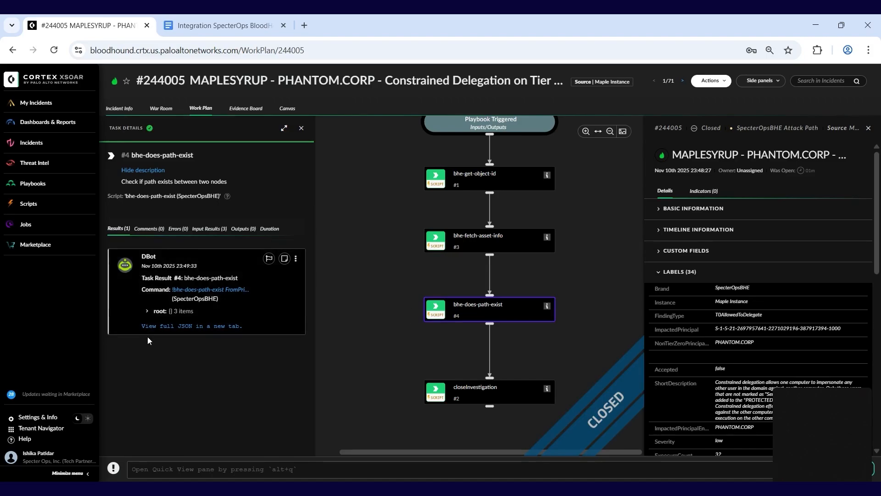
{"action": "left_click", "coordinate": [148, 312]}
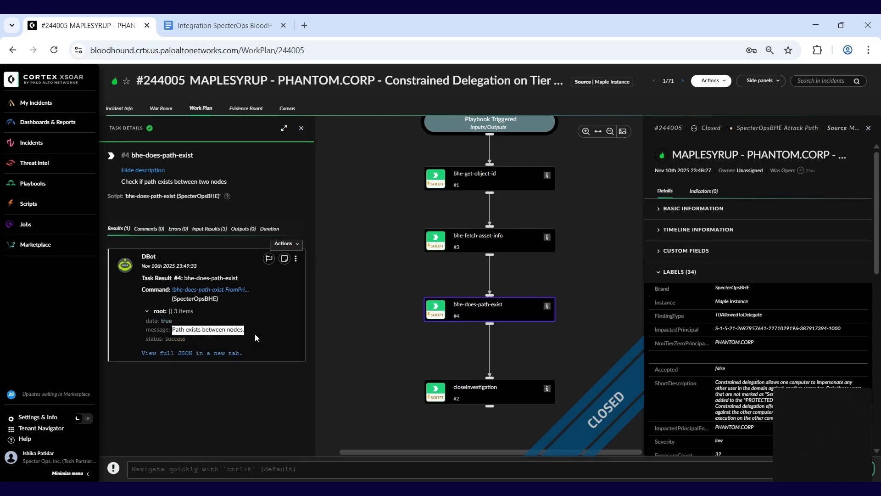
{"action": "left_click", "coordinate": [213, 230]}
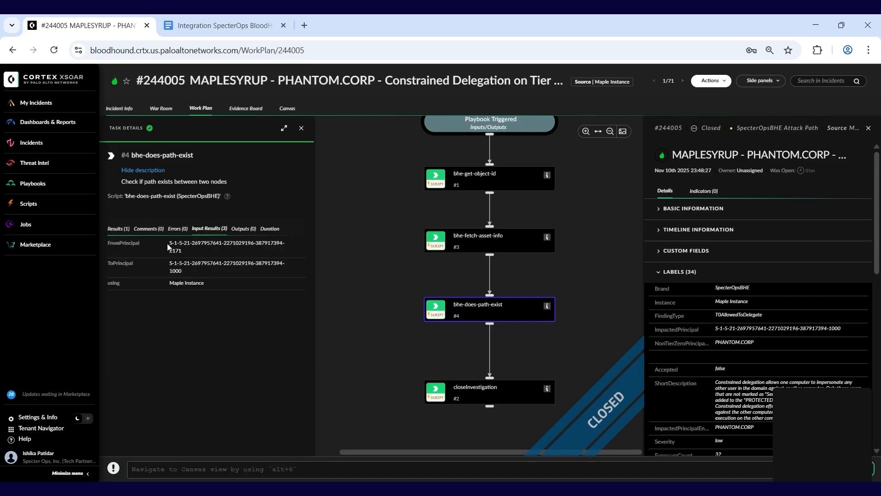
{"action": "left_click_drag", "start_coordinate": [168, 247], "coordinate": [185, 274]}
{"action": "left_click", "coordinate": [185, 274]}
Close the incident's summary pane and return to the incidents list.
{"action": "left_click_drag", "start_coordinate": [528, 333], "coordinate": [490, 351]}
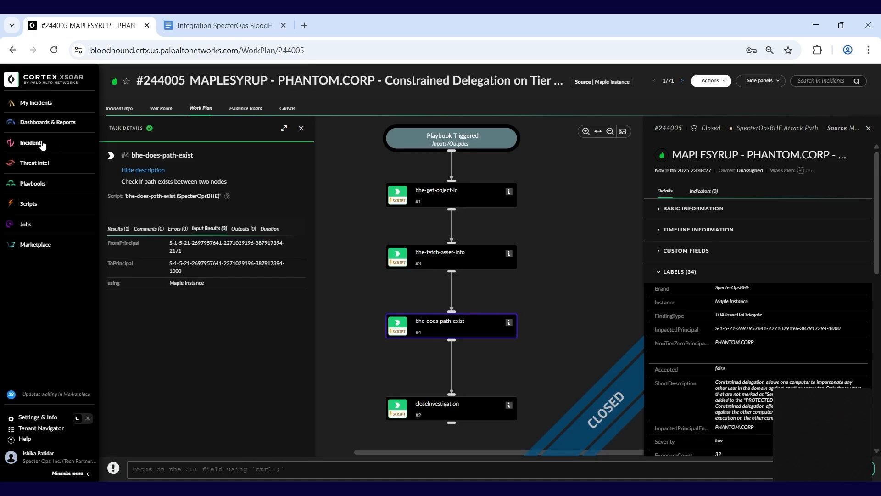
{"action": "left_click", "coordinate": [868, 127]}
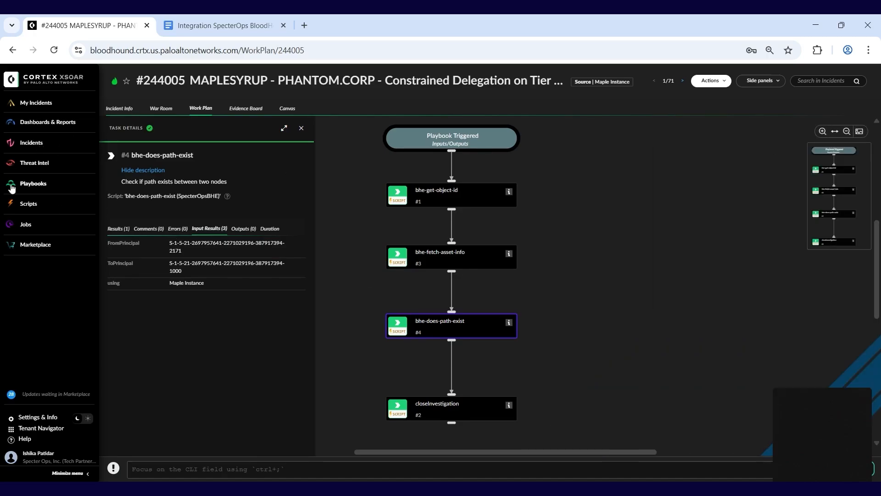
{"action": "left_click", "coordinate": [61, 144]}
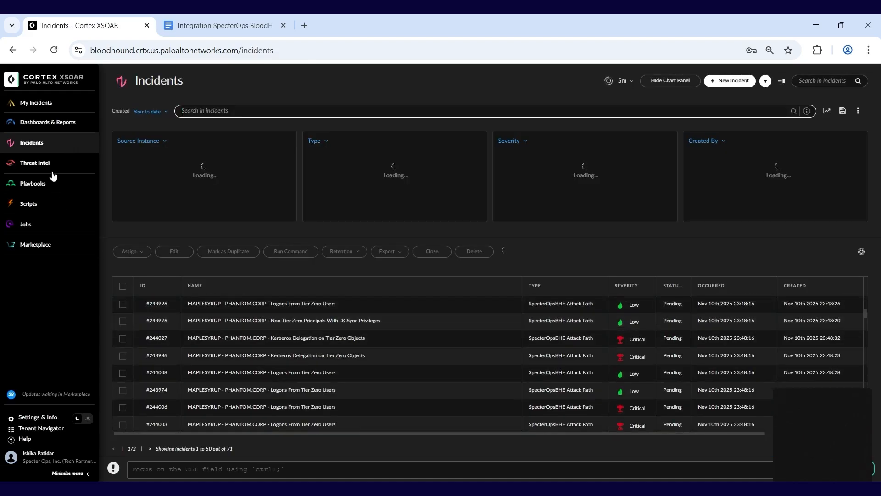
Open the Maple Instance settings of the SpecterOpsBHE integration, review the finding filters, fetch interval and collection options, and close them without saving.
{"action": "mouse_move", "coordinate": [70, 411]}
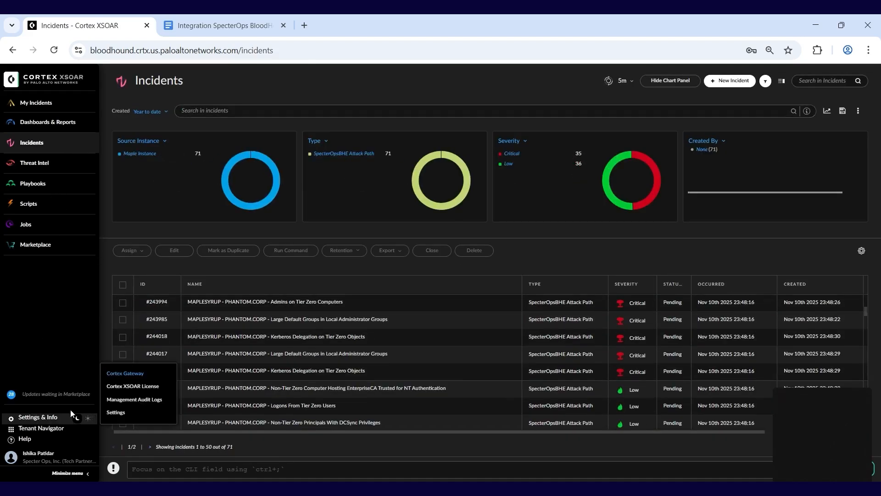
{"action": "left_click", "coordinate": [115, 413]}
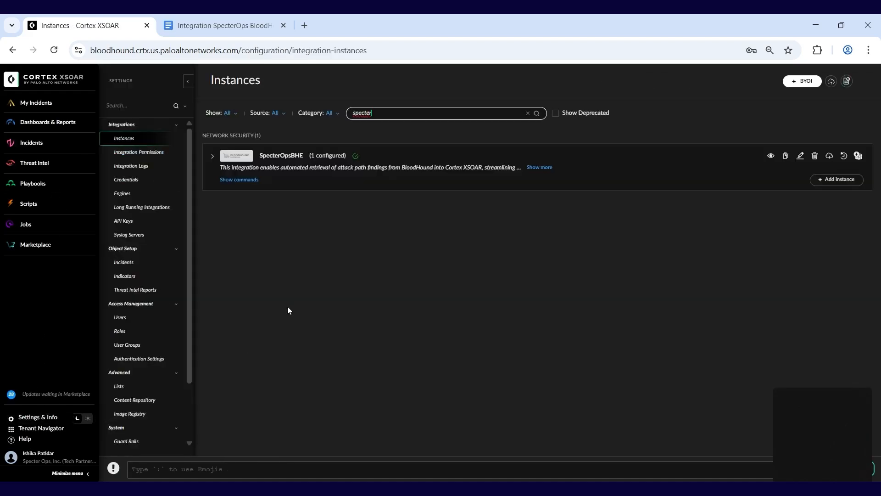
{"action": "left_click", "coordinate": [337, 161]}
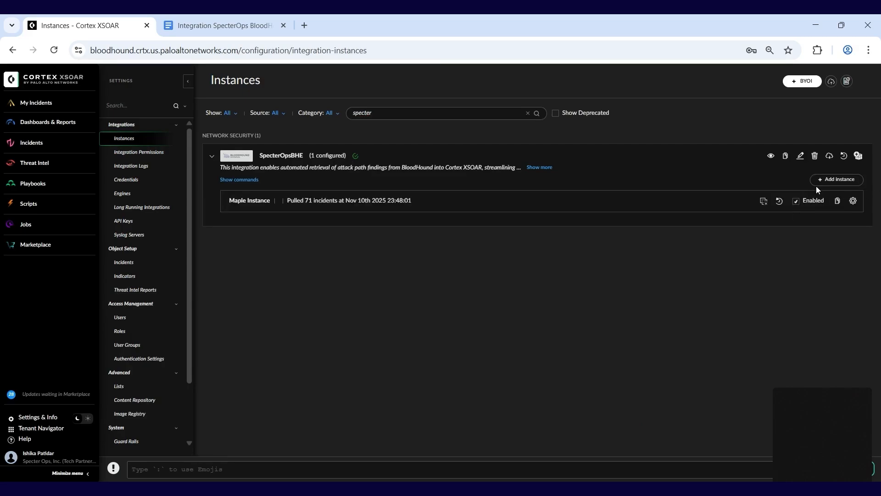
{"action": "left_click", "coordinate": [853, 201]}
{"action": "scroll", "coordinate": [333, 291], "scroll_direction": "down", "scroll_amount": 8}
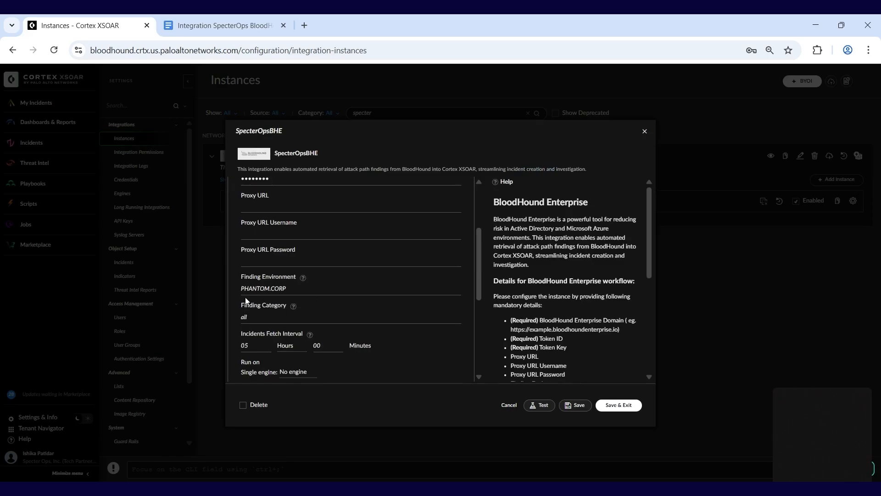
{"action": "scroll", "coordinate": [312, 349], "scroll_direction": "down", "scroll_amount": 3}
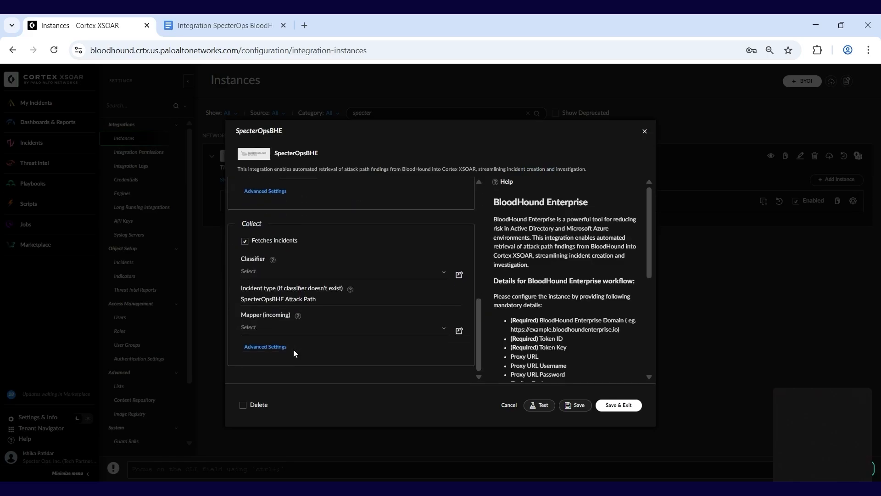
{"action": "left_click", "coordinate": [645, 131]}
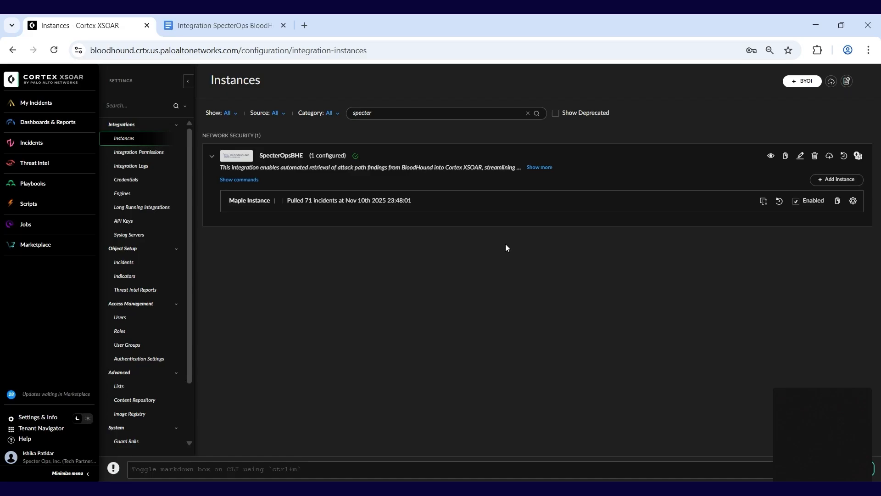